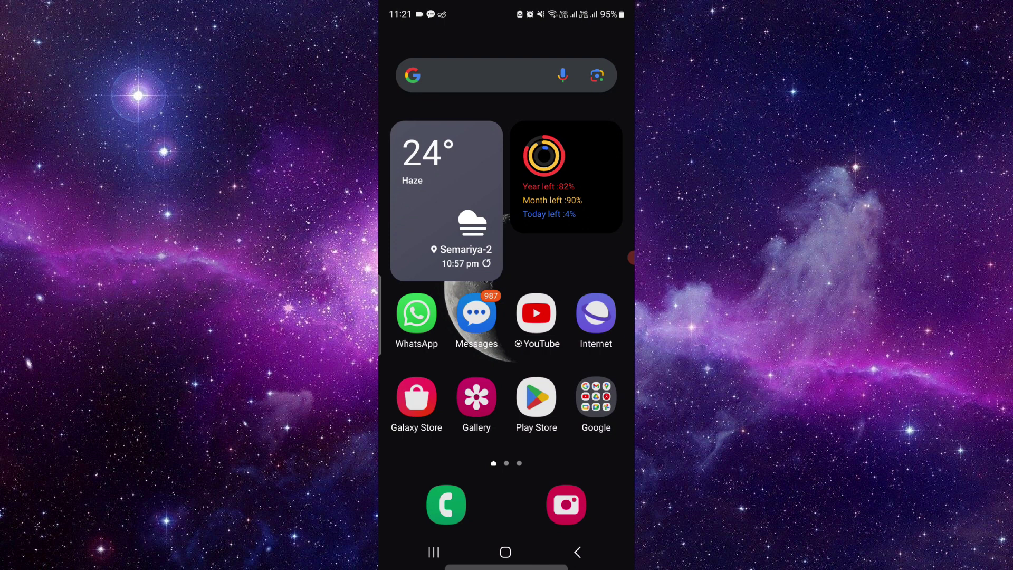
Step: Launch Meta Quest from the app drawer to reach its Meta account login screen
drag(507, 443, 507, 198)
click(594, 192)
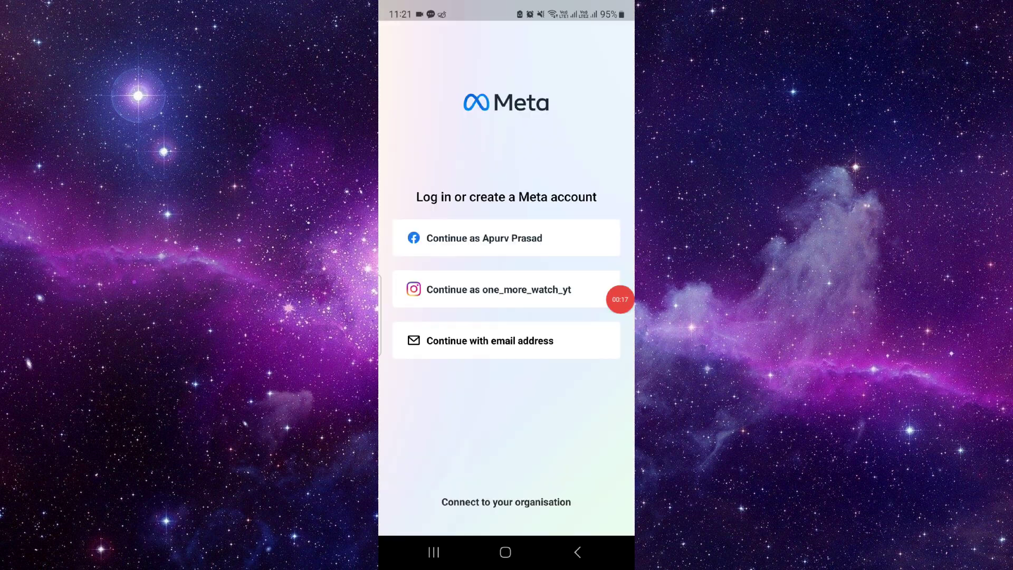
Step: From Meta Quest's App info Storage page, clear its data so Data and Cache show 0 B
click(505, 551)
drag(507, 435, 506, 198)
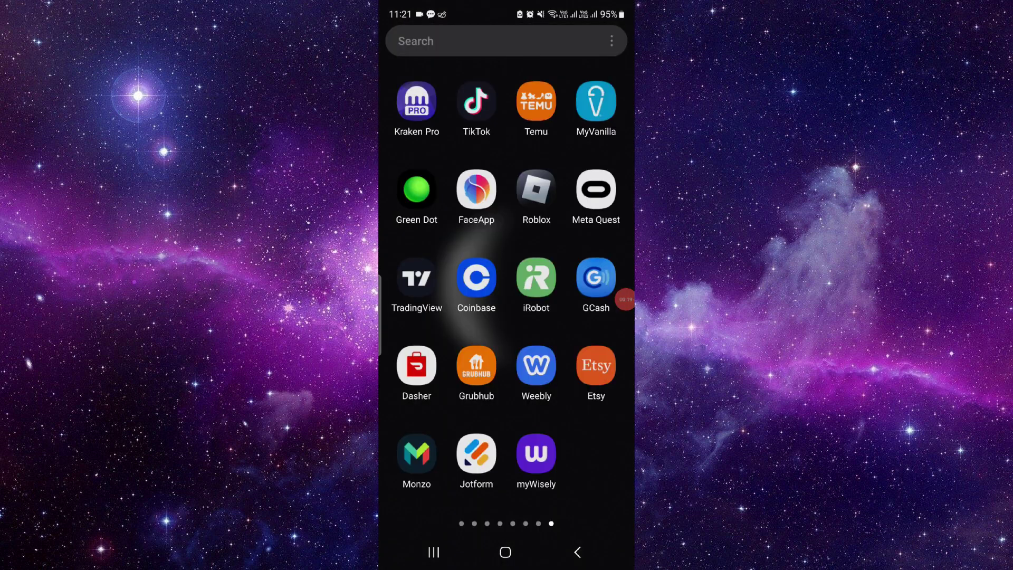
click(596, 191)
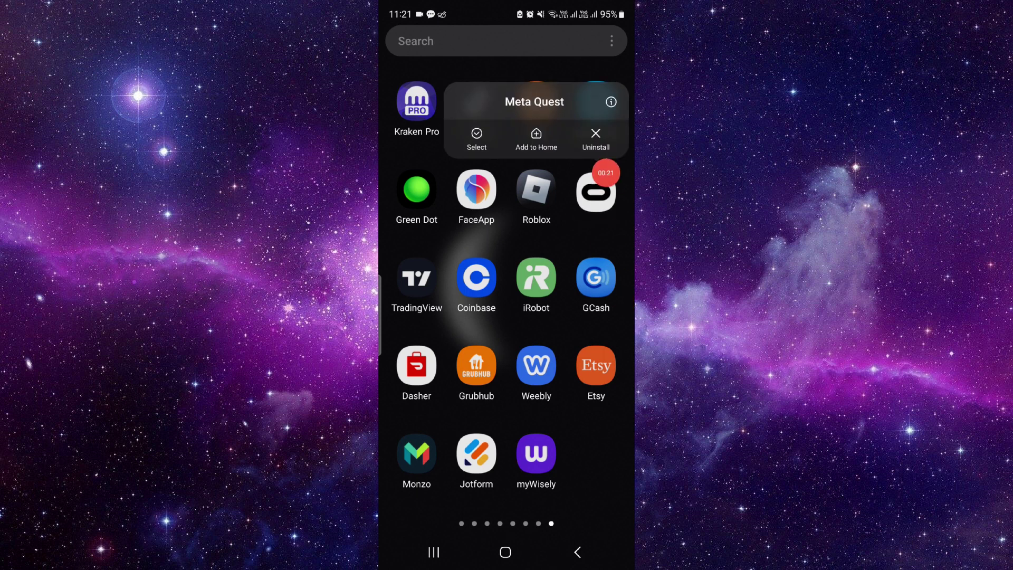
click(610, 105)
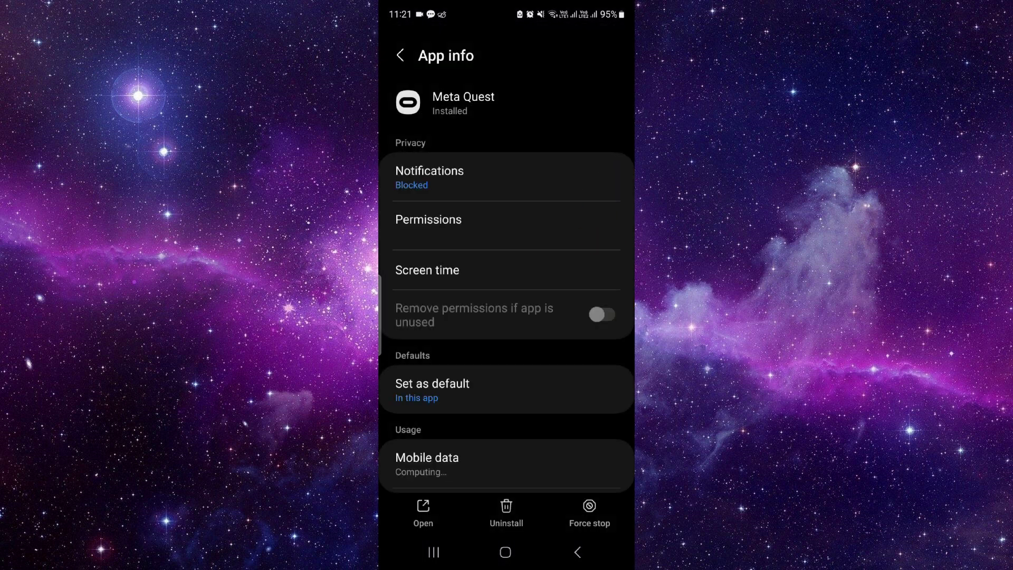
scroll(506, 317, down, 3)
click(461, 432)
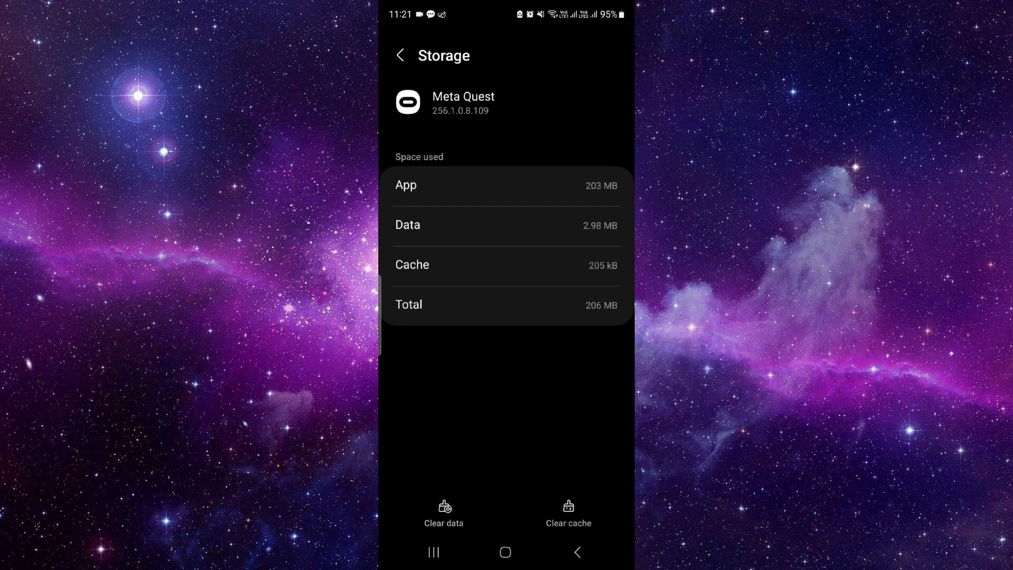
click(443, 512)
click(559, 495)
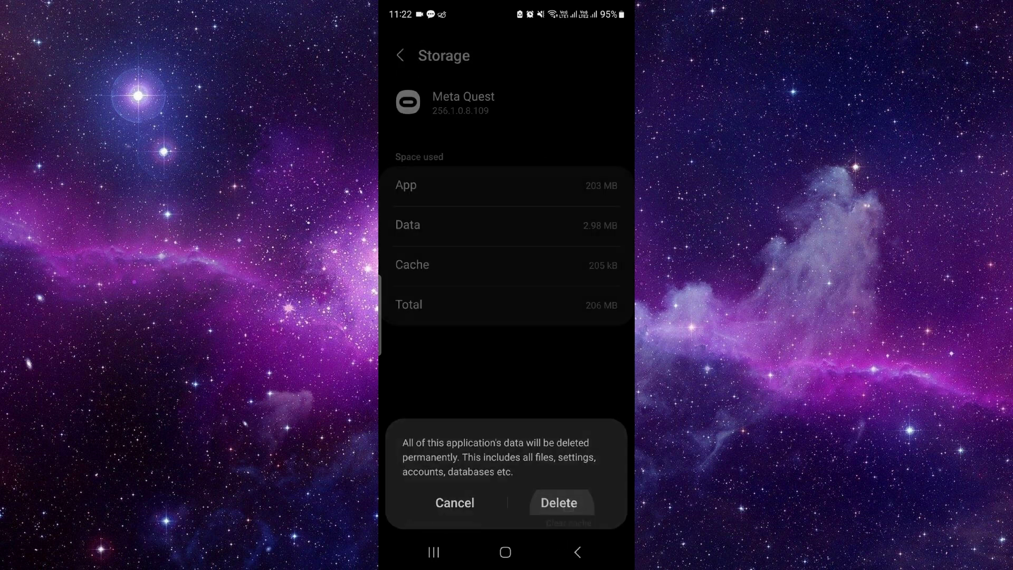
Step: Close all recent apps, relaunch Meta Quest to its login screen, then close all apps again
click(433, 551)
click(508, 443)
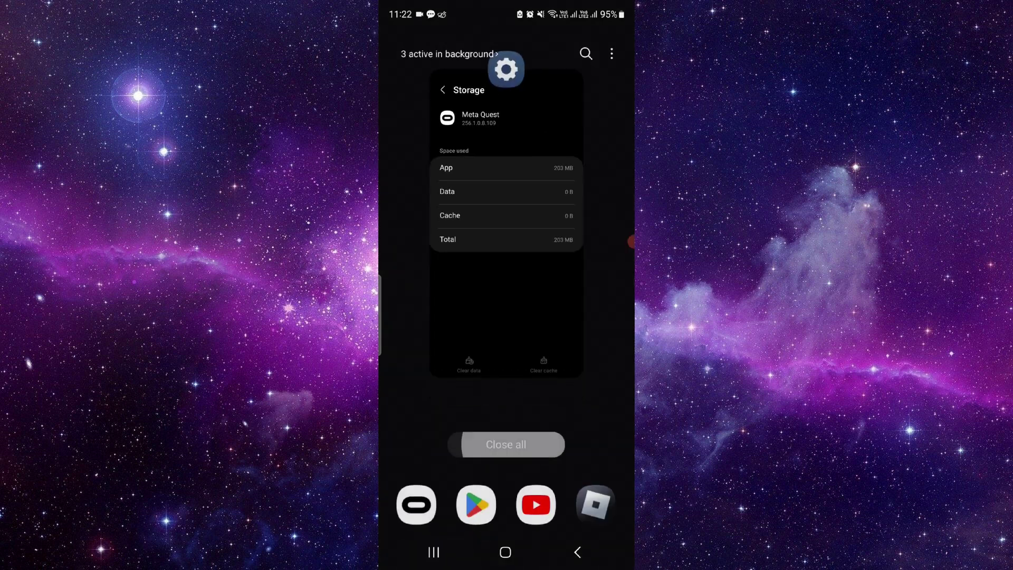
drag(507, 412, 507, 175)
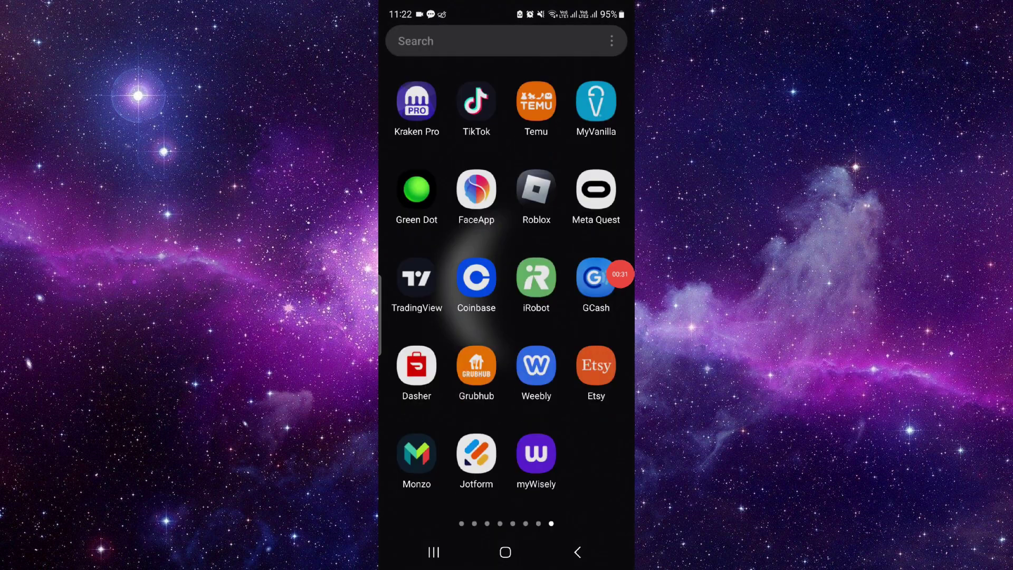
click(595, 185)
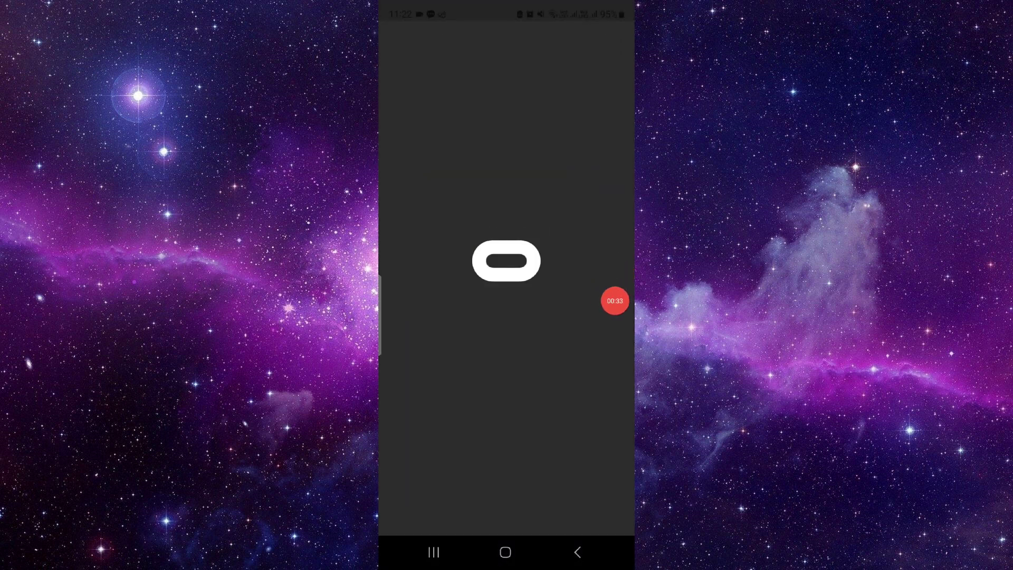
click(433, 551)
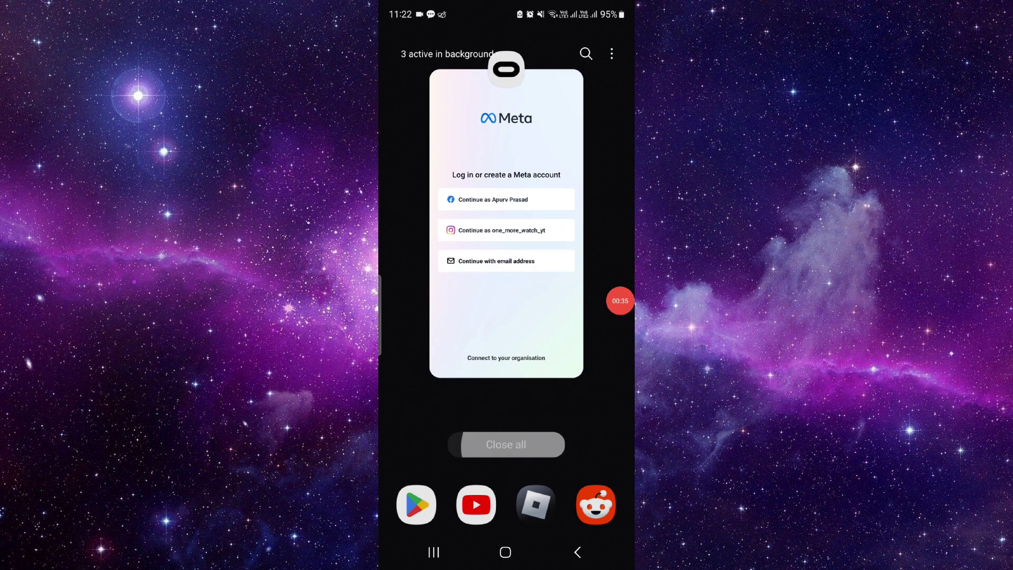
click(507, 443)
Step: Bring up the app drawer, then swipe it down to get back to the home screen
drag(506, 412, 507, 174)
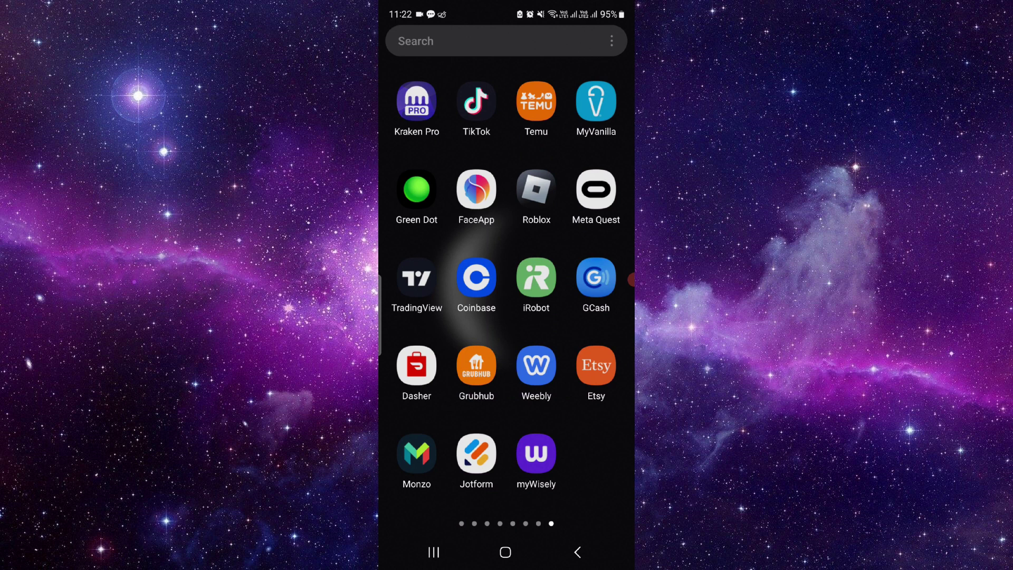
drag(506, 237, 506, 435)
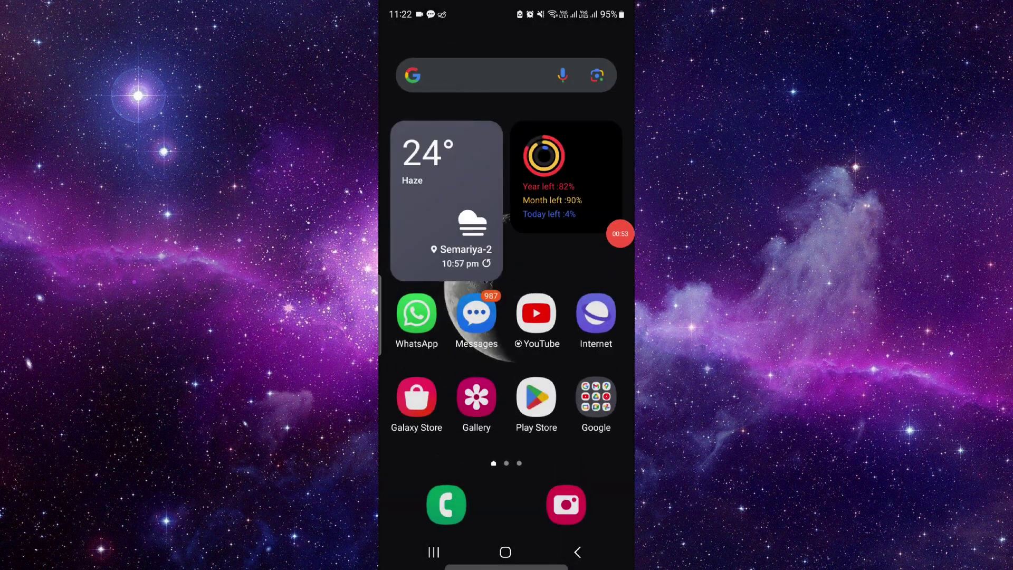